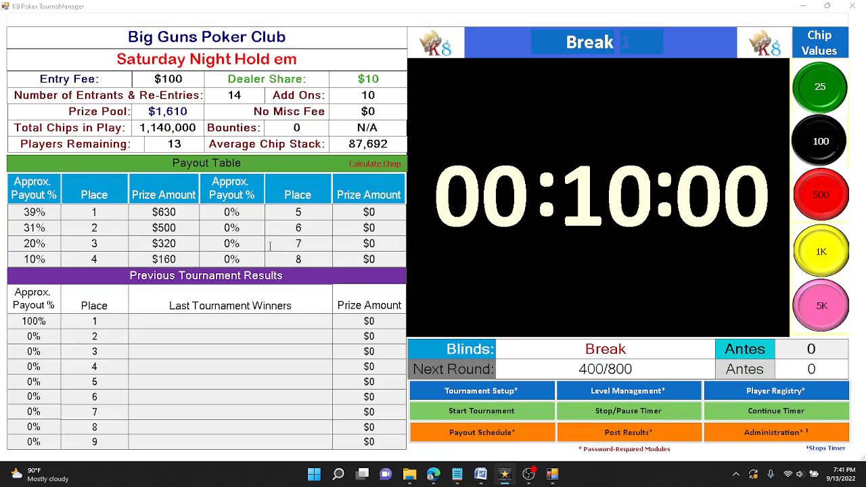
Step: Unlock the Payout Distribution Schedule by submitting the password
click(482, 434)
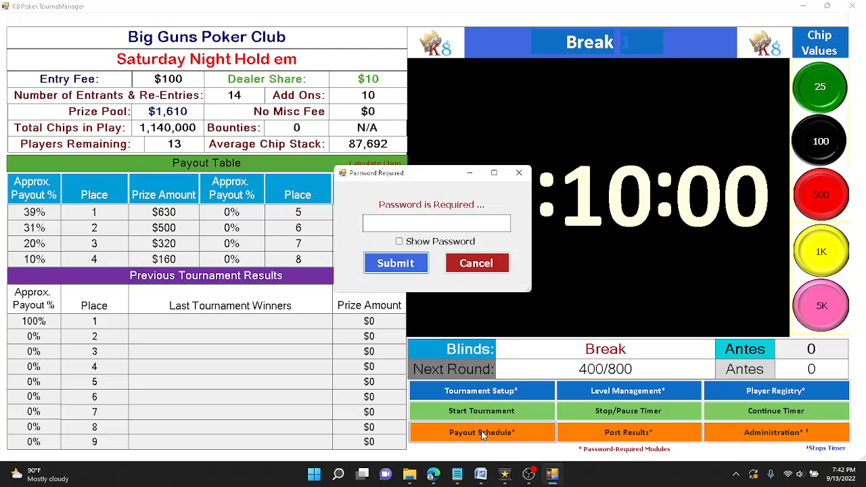
click(383, 266)
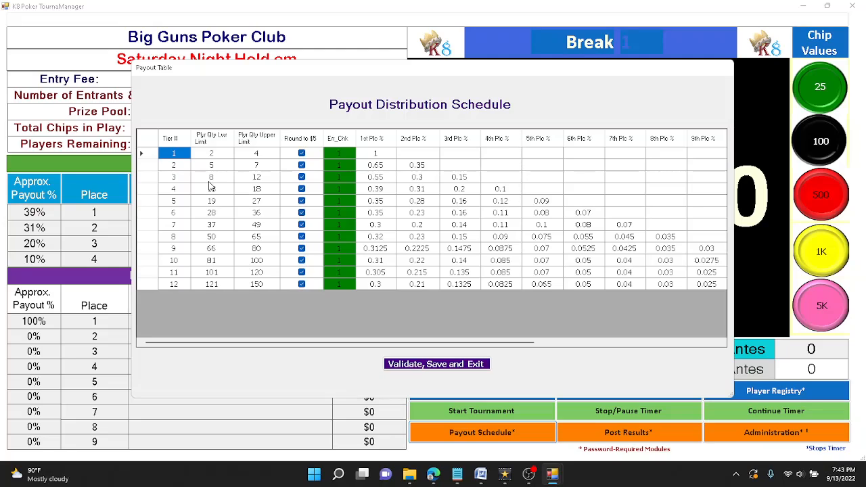
Step: Try tier 2 upper limits of 8, then 6, validating each and dismissing the overlap and continuity warnings
click(256, 169)
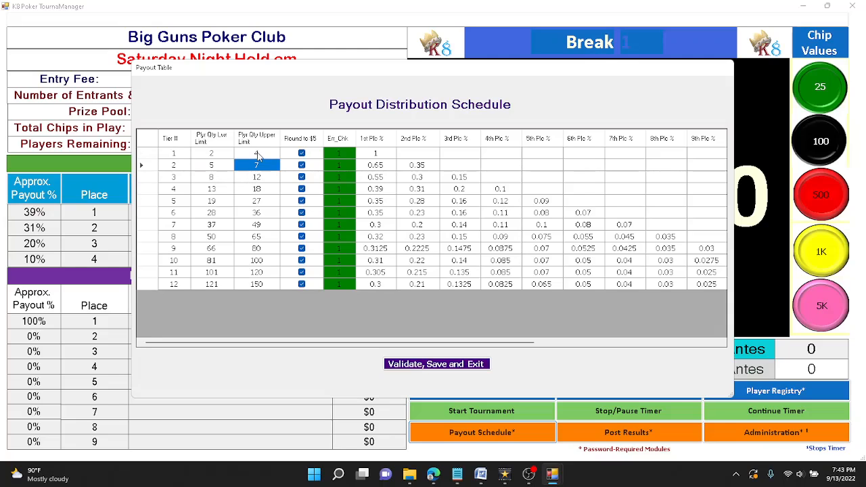
text(8)
click(439, 369)
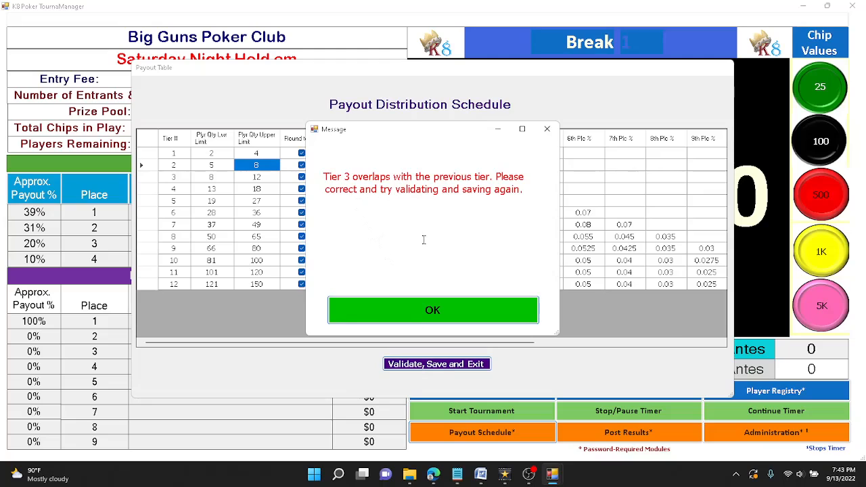
click(418, 310)
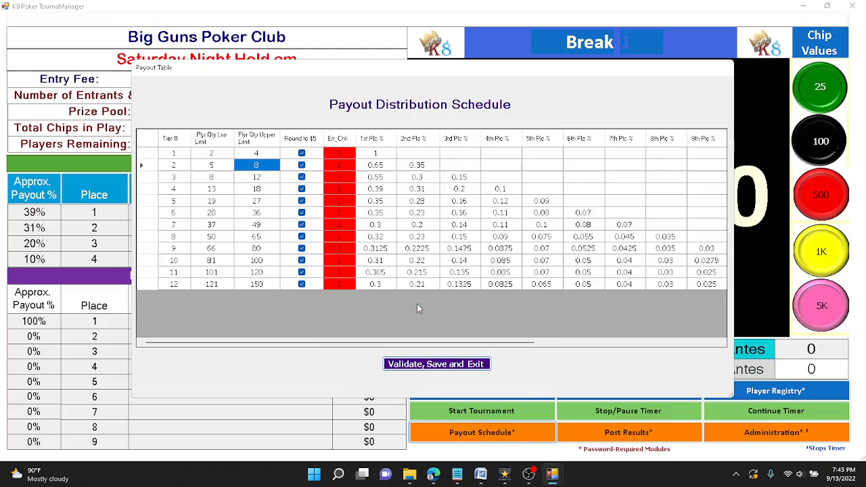
click(267, 164)
text(6)
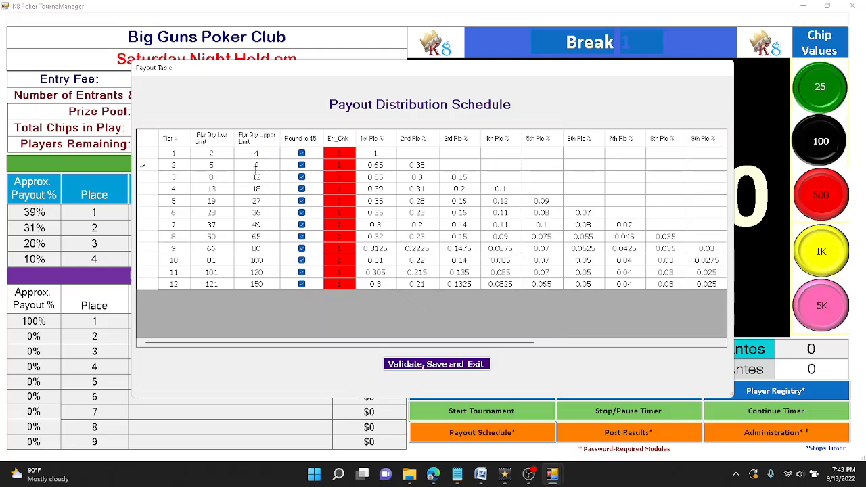
click(428, 365)
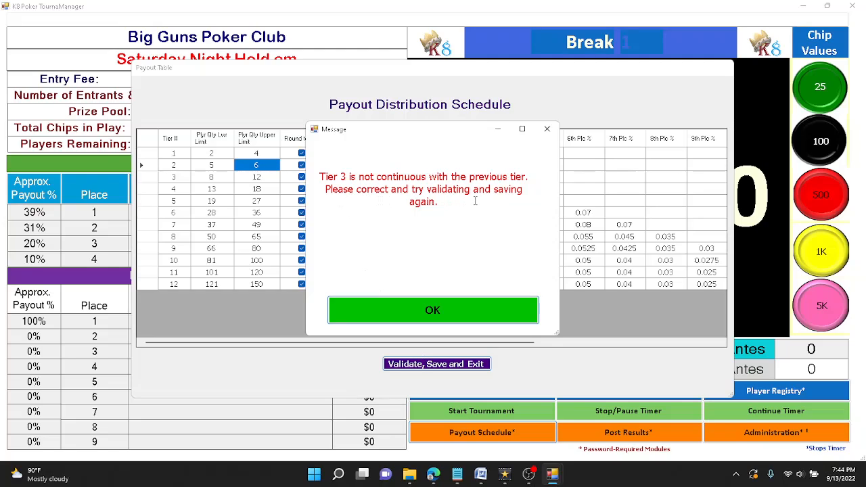
click(433, 309)
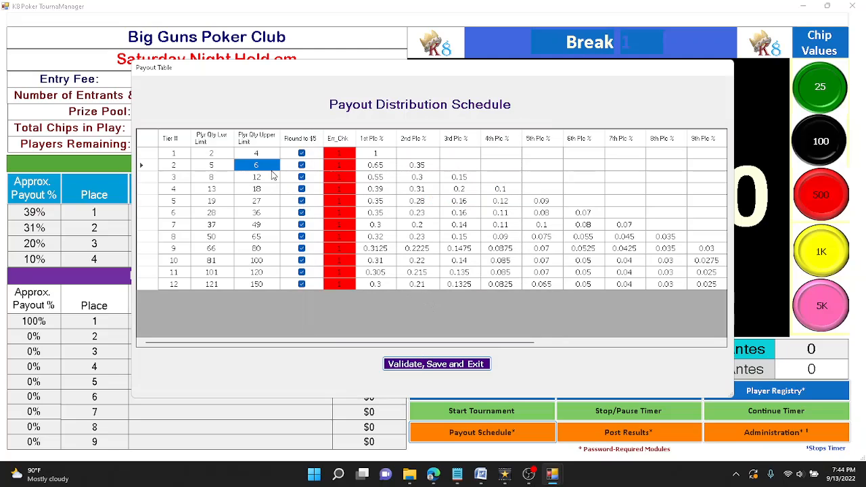
Step: Restore tier 2's upper player limit to 7 and validate the schedule
click(269, 166)
text(7)
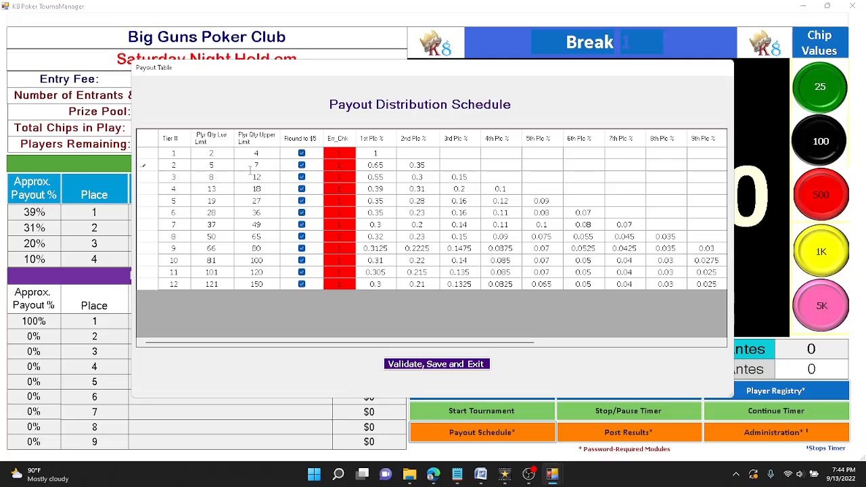
click(424, 365)
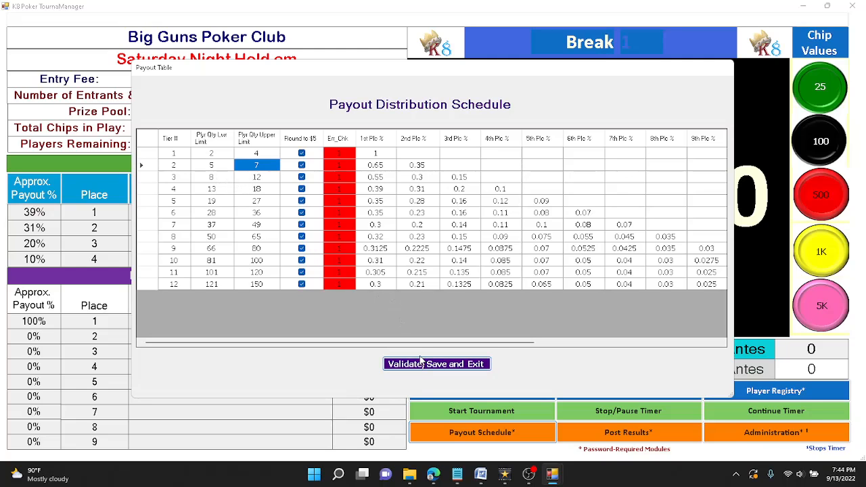
Step: Close the passing schedule and reopen it with the password
click(425, 316)
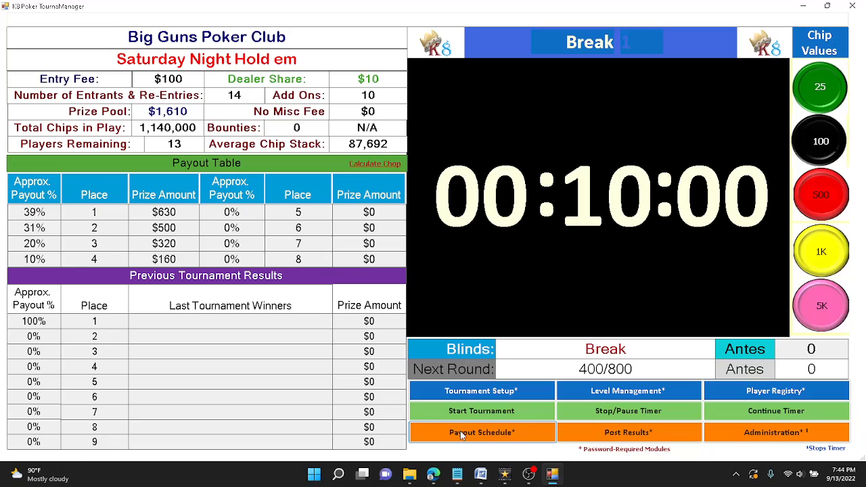
click(462, 434)
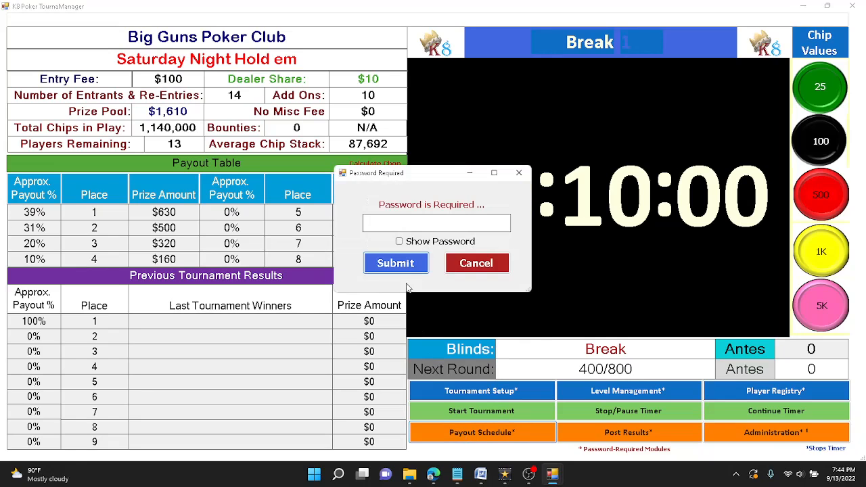
click(404, 270)
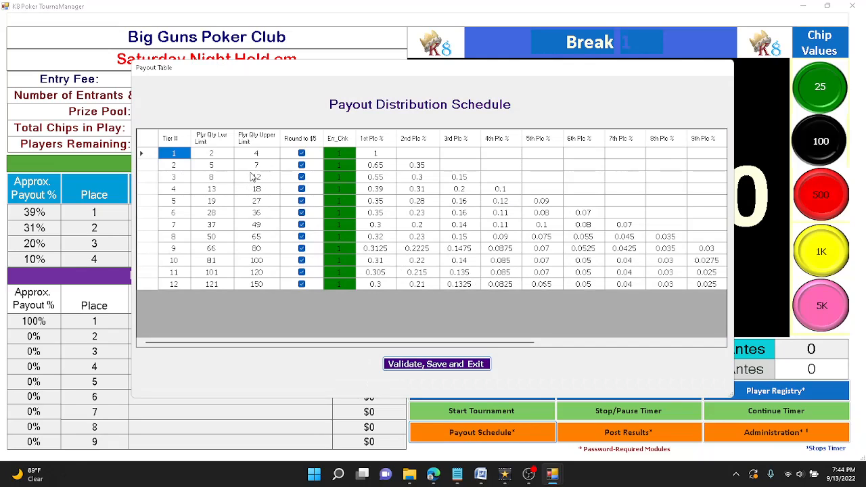
Step: Enter 0.05 as tier 2's 3rd place share, validate, and dismiss the 1.05 sum error
click(451, 169)
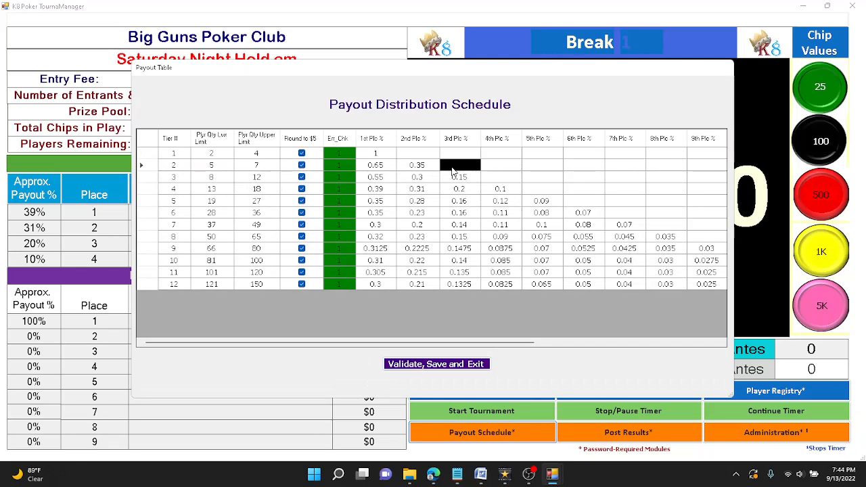
text(.05)
click(447, 209)
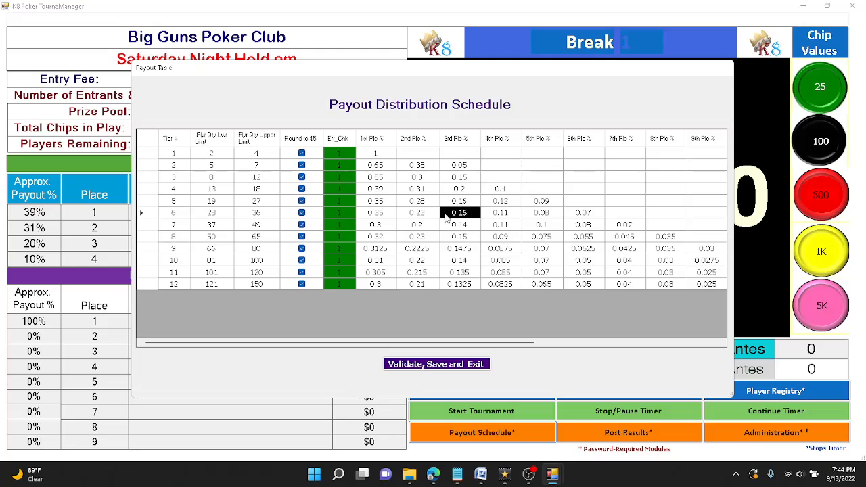
click(448, 370)
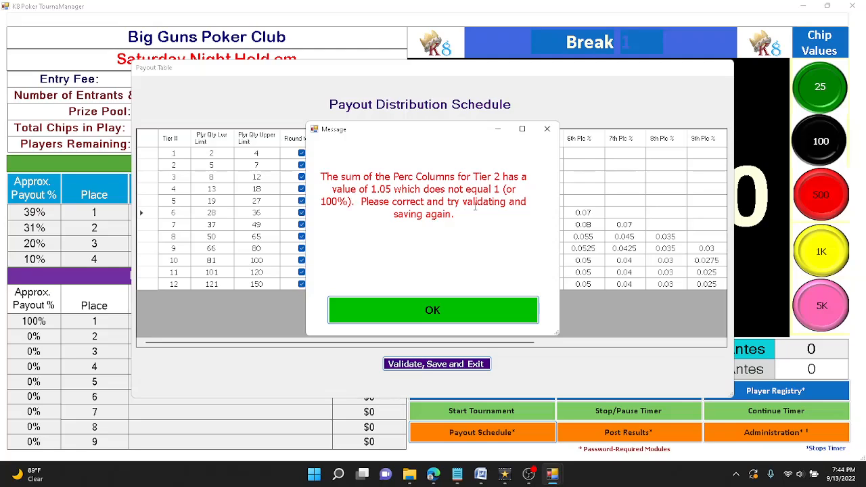
click(418, 318)
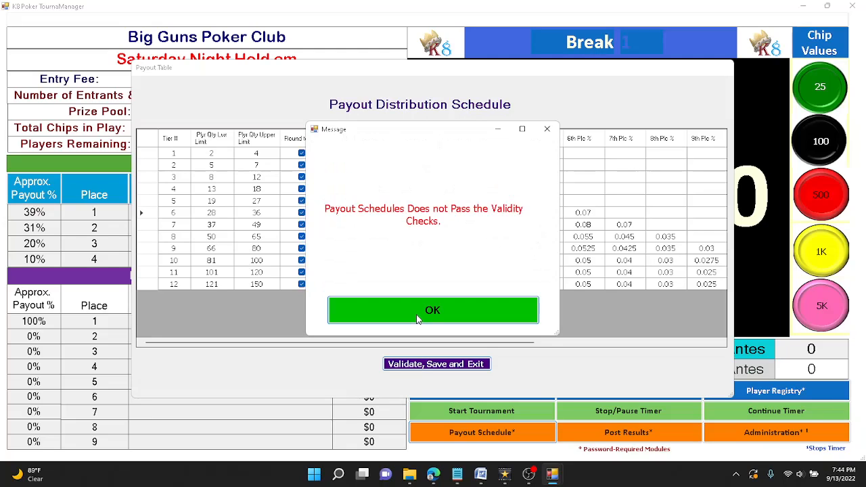
Step: Dismiss the failed-checks notice and change tier 2's 3rd place share to 0.1
click(417, 318)
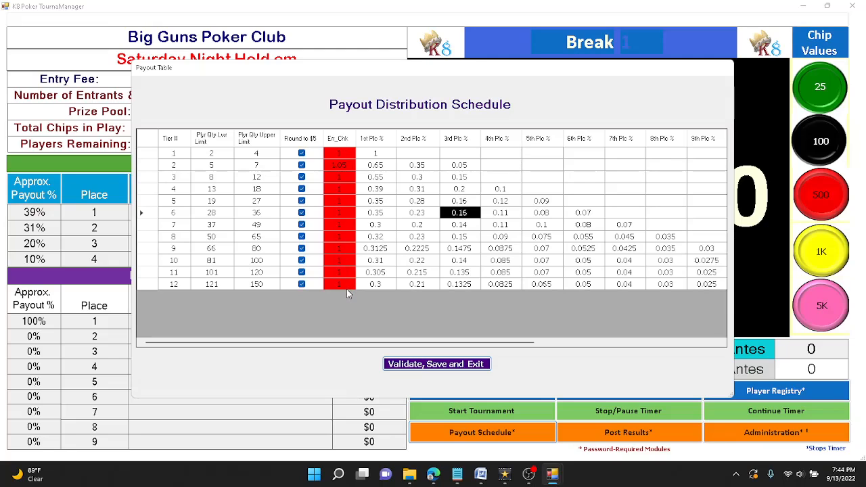
click(466, 168)
click(465, 167)
drag(459, 165, 466, 165)
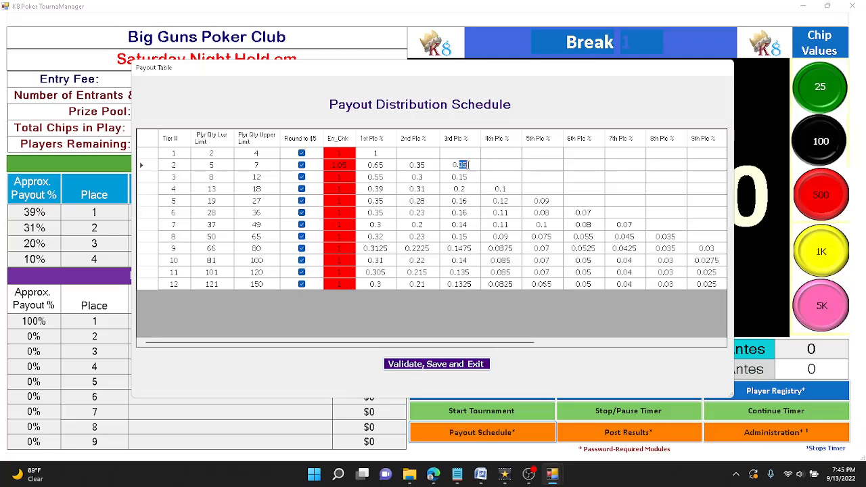
text(1)
Step: Change tier 2's 2nd place share from 0.35 to 0.25, then validate and save the schedule
click(423, 168)
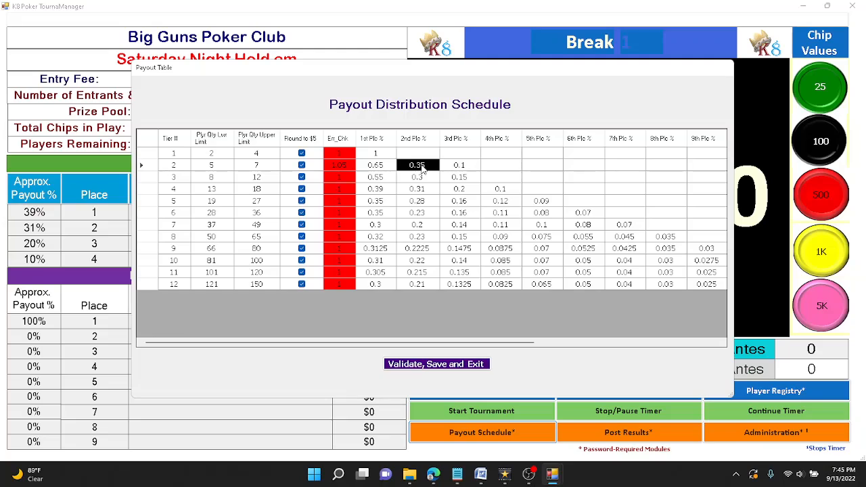
click(421, 167)
key(BackSpace)
text(2)
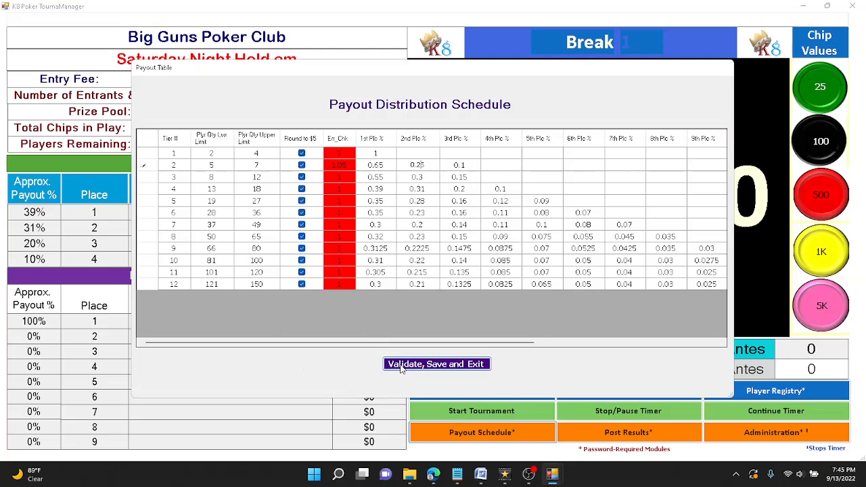
click(415, 225)
click(436, 365)
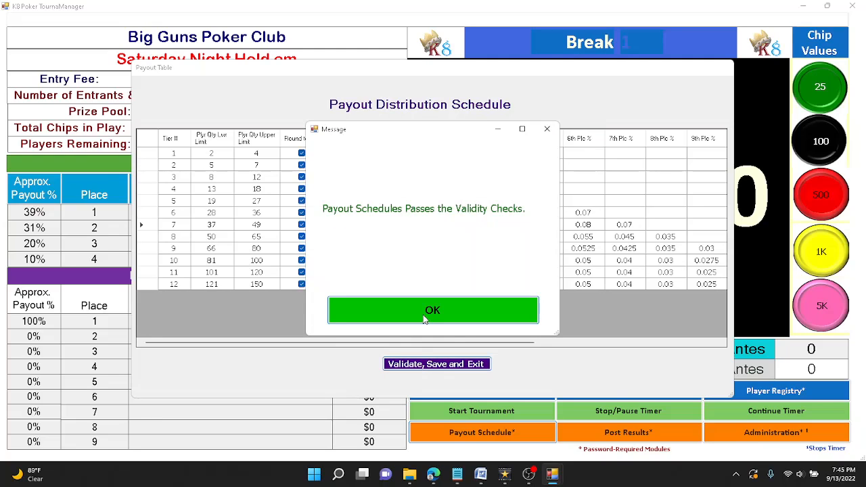
click(425, 318)
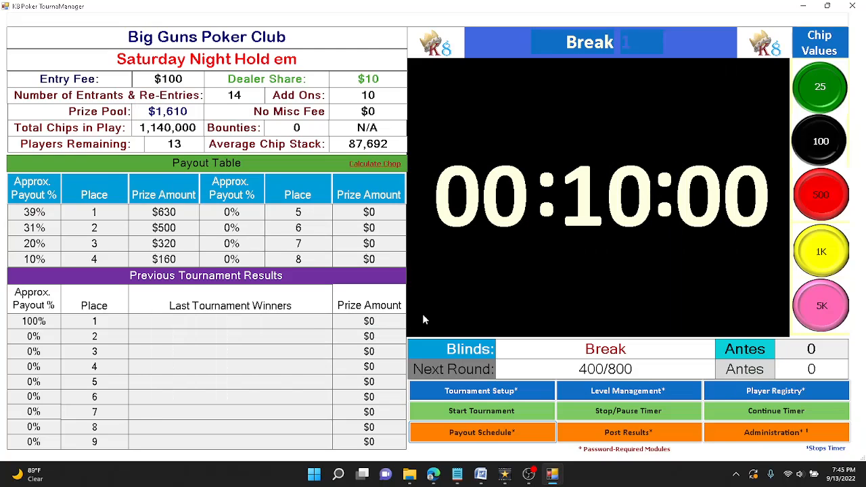
click(485, 439)
click(396, 262)
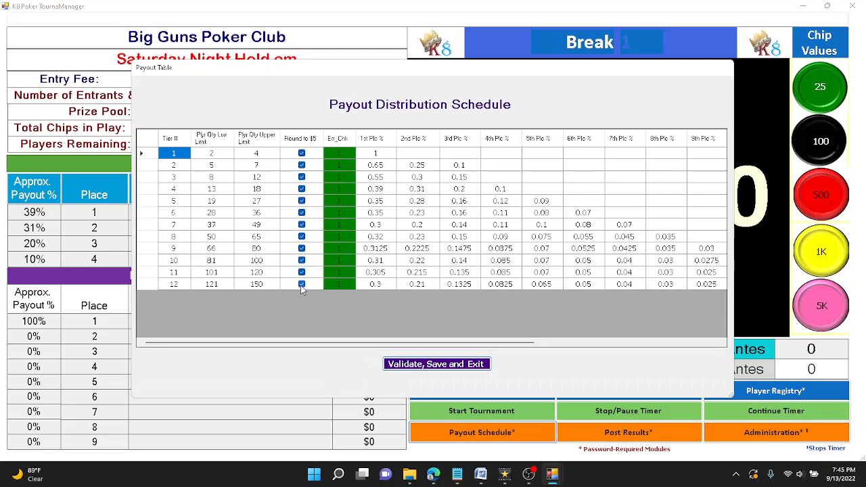
drag(249, 342, 475, 347)
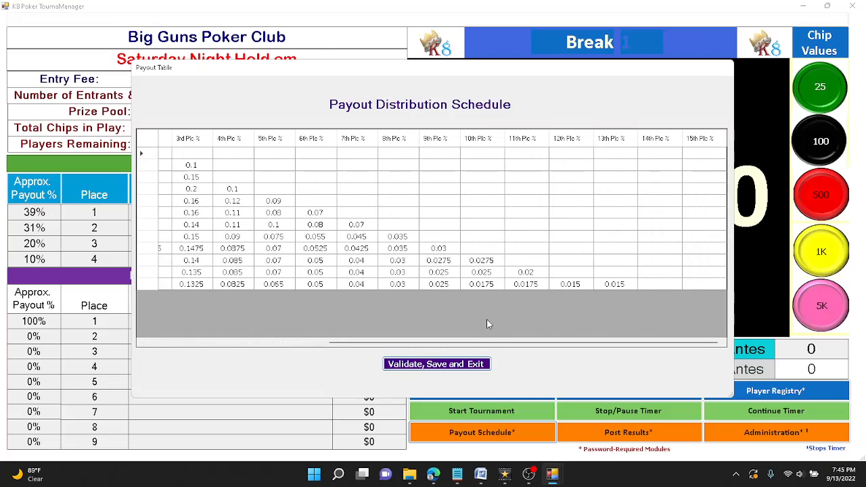
drag(479, 343, 270, 343)
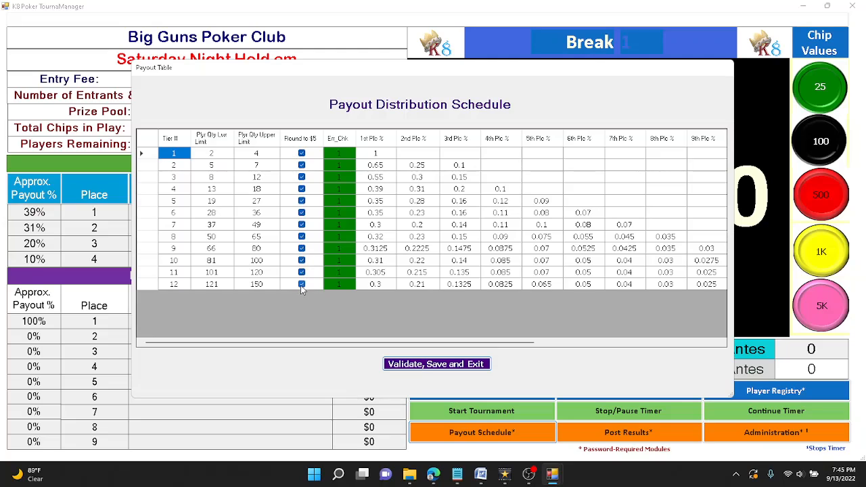
click(301, 154)
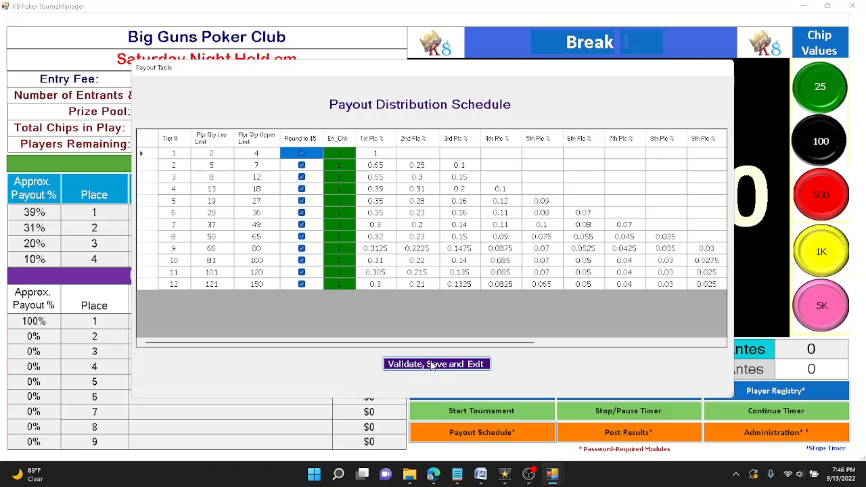
click(433, 366)
click(427, 307)
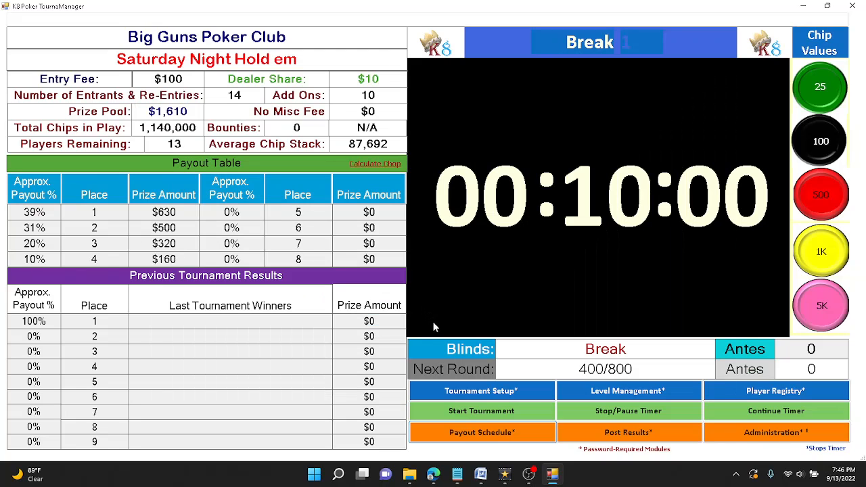